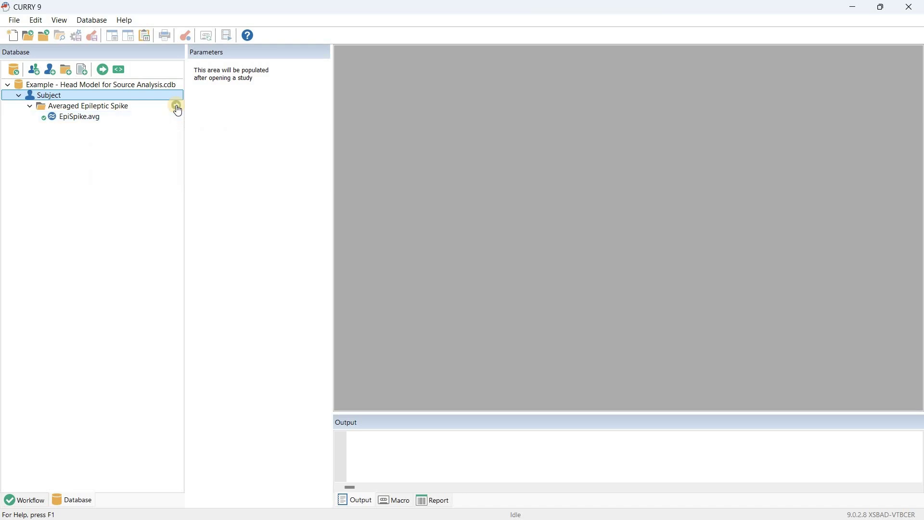
# Open the Averaged Epileptic Spike study and display the combined view of functional data, maps, image data and 3D.
pyautogui.click(176, 105)
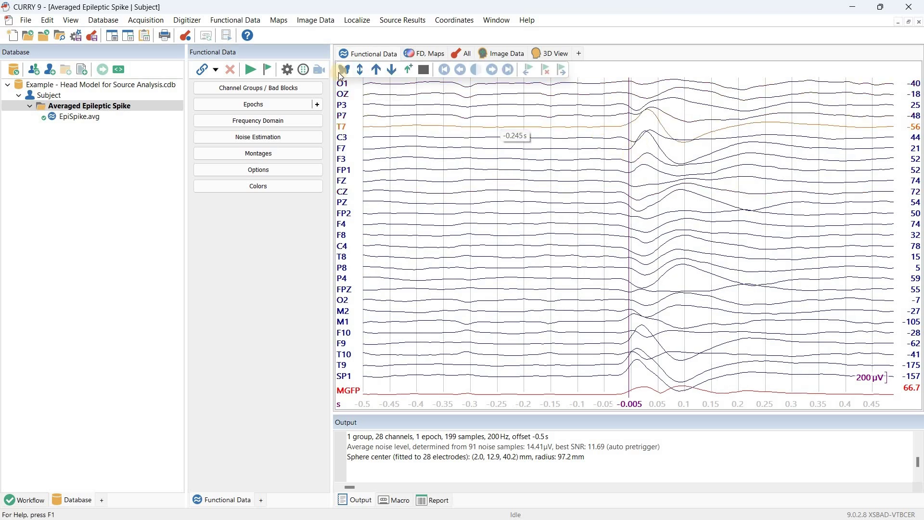
pyautogui.click(466, 55)
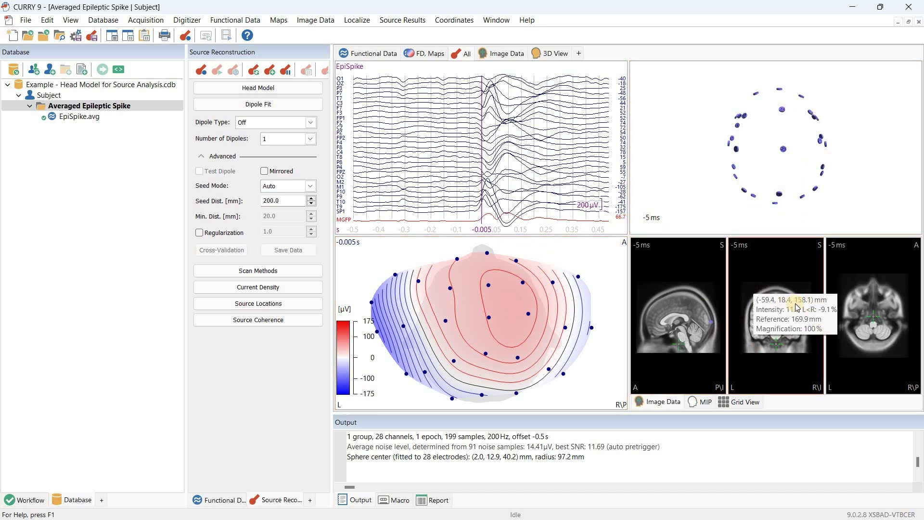
# Overlay all EEG channels in a butterfly plot and place the time cursor on the spike at 0.020 s.
pyautogui.moveTo(343, 71)
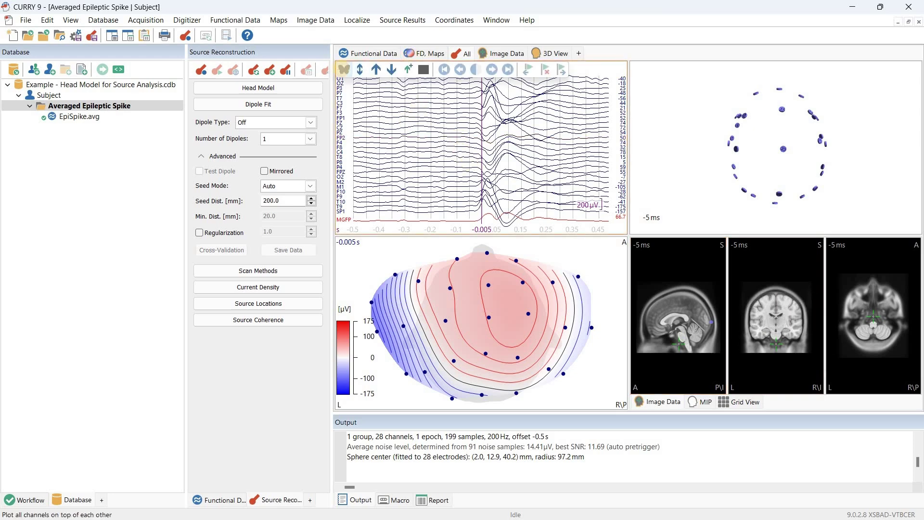
pyautogui.click(345, 72)
pyautogui.scroll(-1, 477, 159)
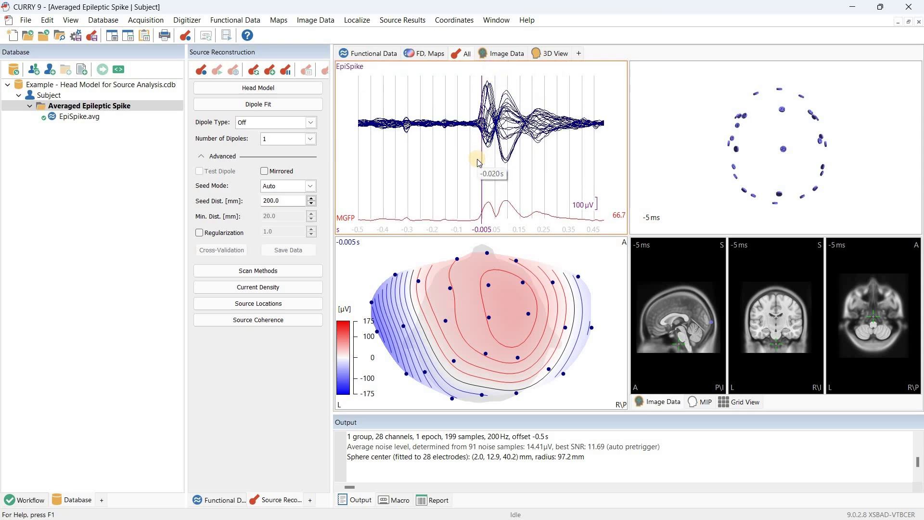
pyautogui.moveTo(490, 157); pyautogui.dragTo(487, 128)
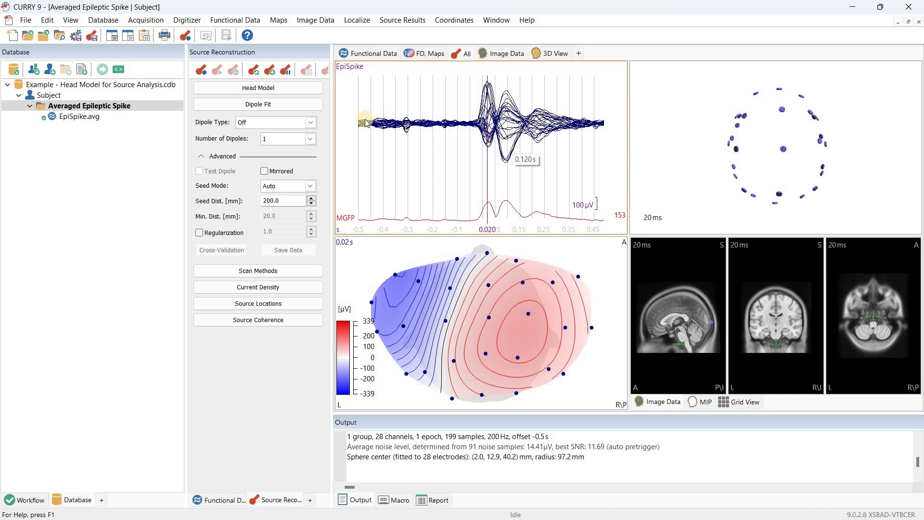
# Set the source reconstruction head model to BEM Precomputed.
pyautogui.click(273, 88)
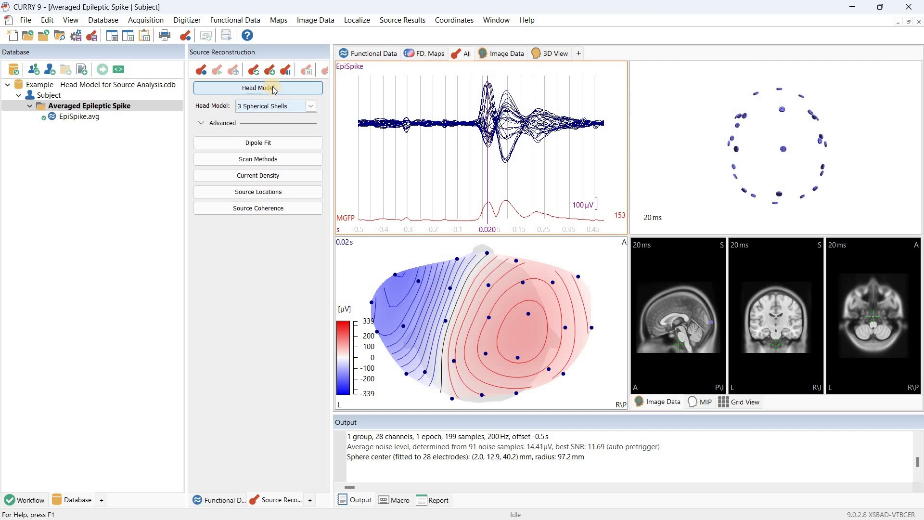
pyautogui.click(289, 110)
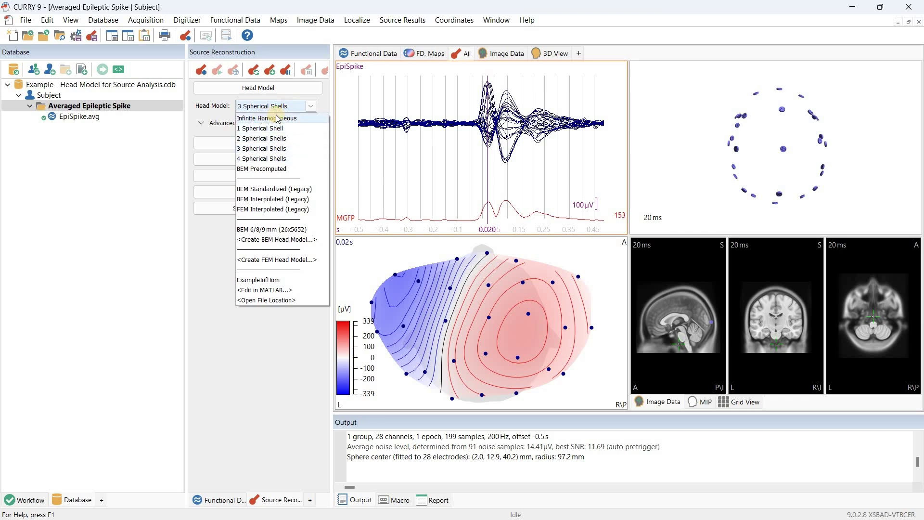
pyautogui.click(290, 170)
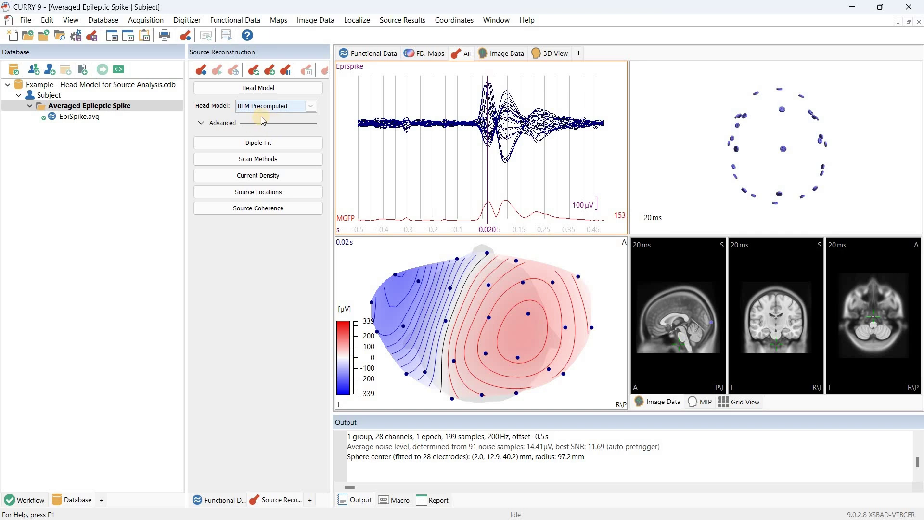
# Run a dipole fit with the Moving dipole type.
pyautogui.click(279, 144)
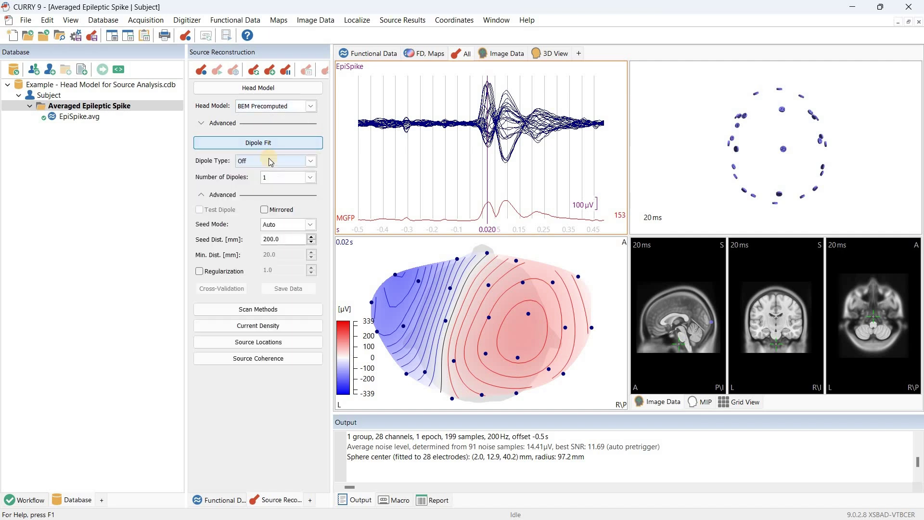
pyautogui.click(254, 163)
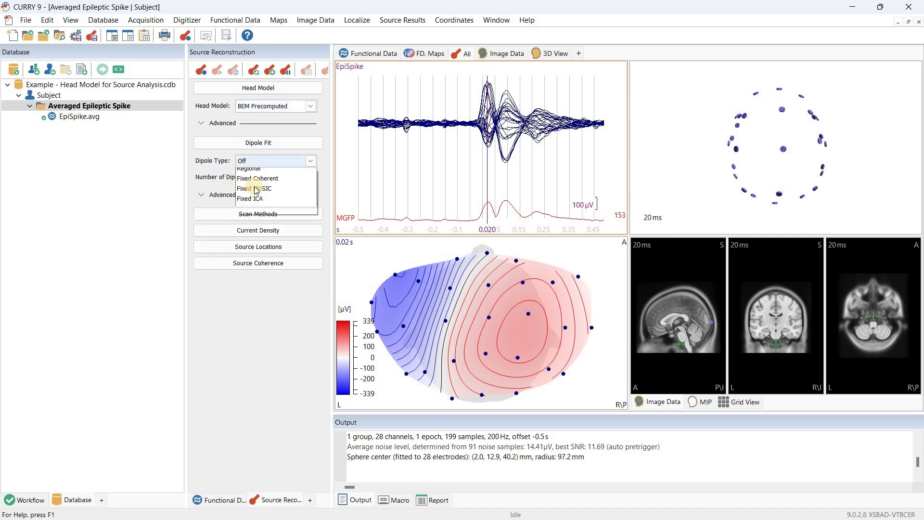
pyautogui.click(267, 184)
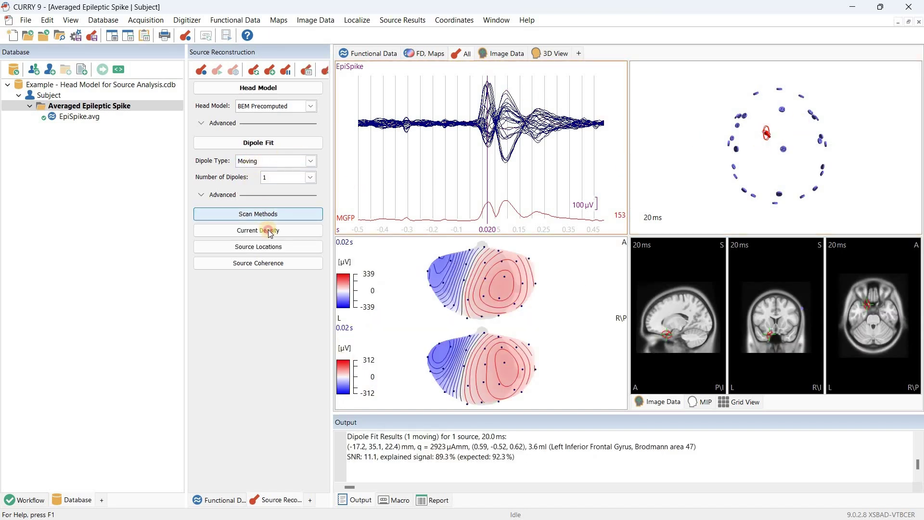
# Compute a current density reconstruction using sLORETA.
pyautogui.click(258, 231)
pyautogui.click(265, 251)
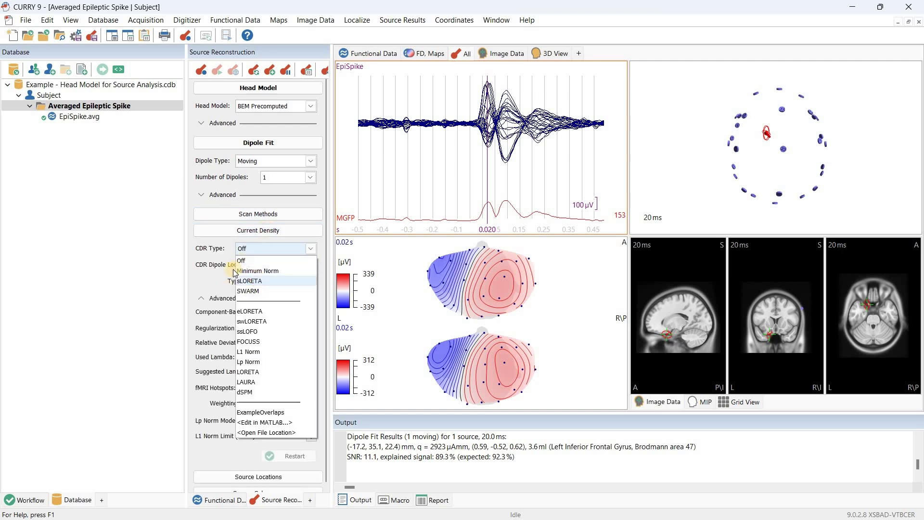
pyautogui.click(259, 282)
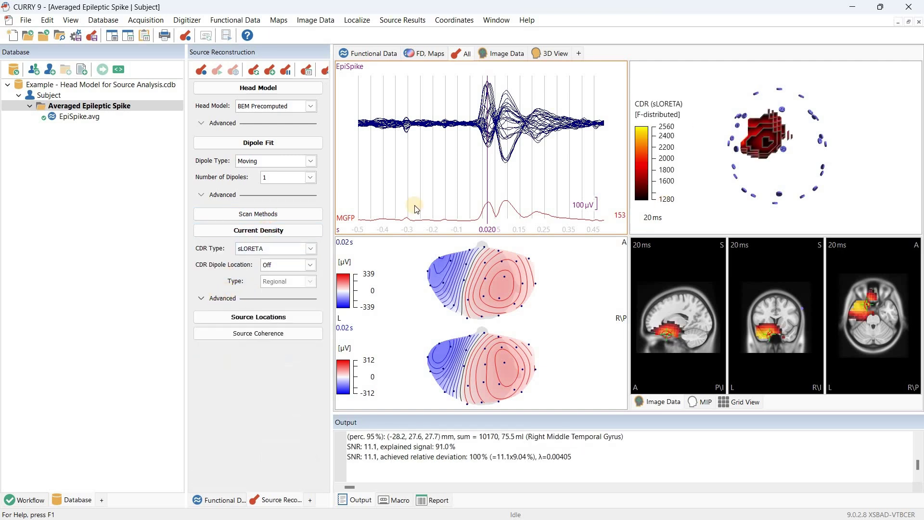
# Use the Standard Cortex for the source locations and view the sLORETA result on the side of the 3D brain.
pyautogui.click(270, 319)
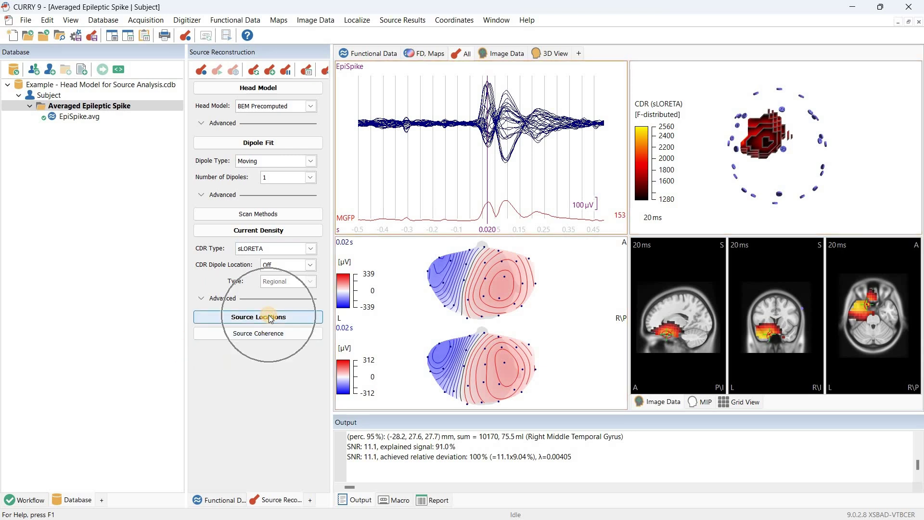
pyautogui.click(245, 334)
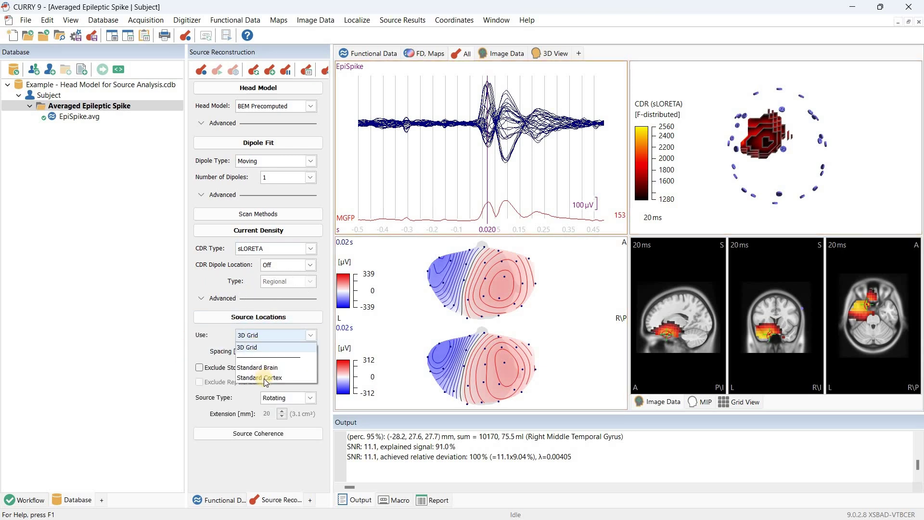
pyautogui.click(255, 380)
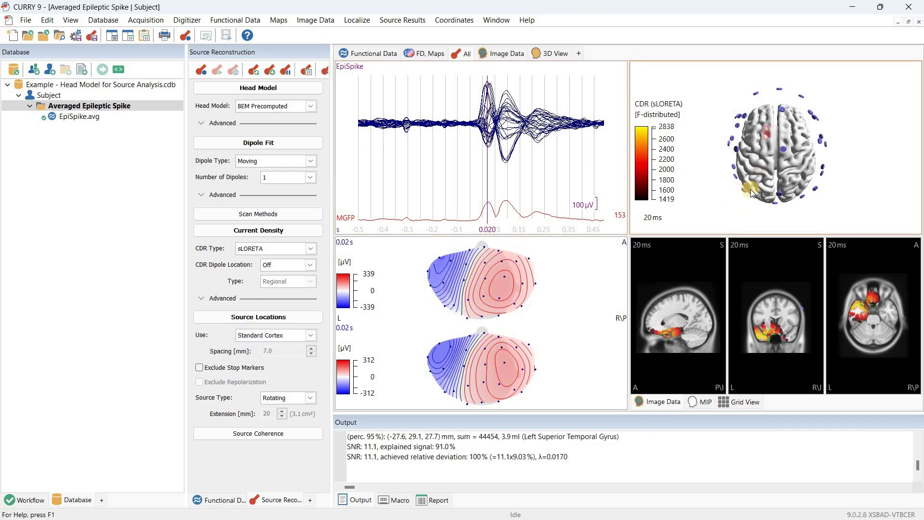
pyautogui.moveTo(741, 184)
pyautogui.mouseDown()
pyautogui.moveTo(768, 137)
pyautogui.moveTo(901, 152)
pyautogui.moveTo(850, 153)
pyautogui.moveTo(793, 117)
pyautogui.moveTo(783, 138)
pyautogui.moveTo(808, 168)
pyautogui.moveTo(808, 156)
pyautogui.moveTo(893, 151)
pyautogui.moveTo(726, 190)
pyautogui.mouseUp()
pyautogui.moveTo(725, 191); pyautogui.dragTo(766, 156)
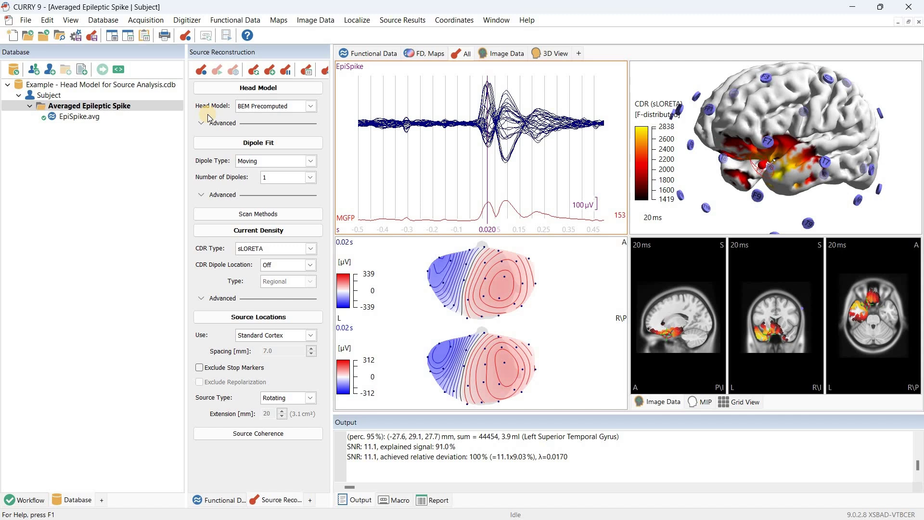
# Insert the MRI DICOM folder from Image Data as an image data folder under the subject.
pyautogui.click(67, 106)
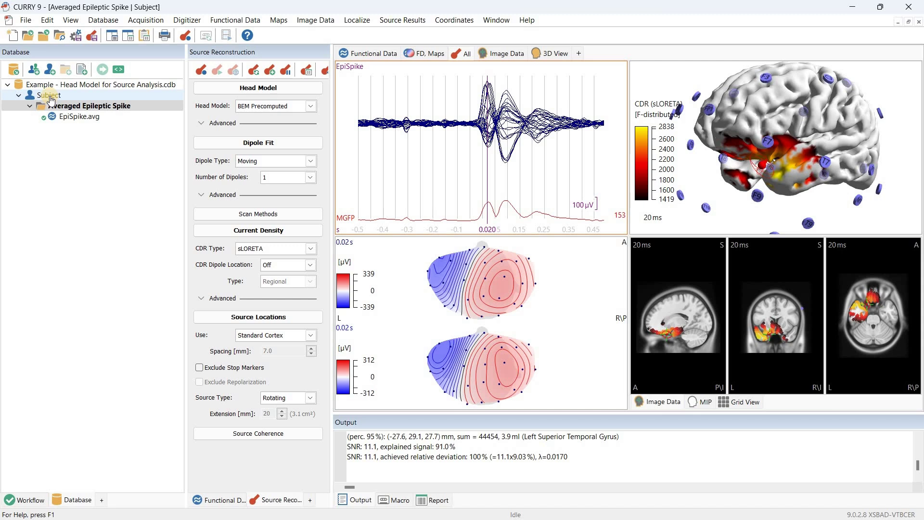
pyautogui.rightClick(52, 97)
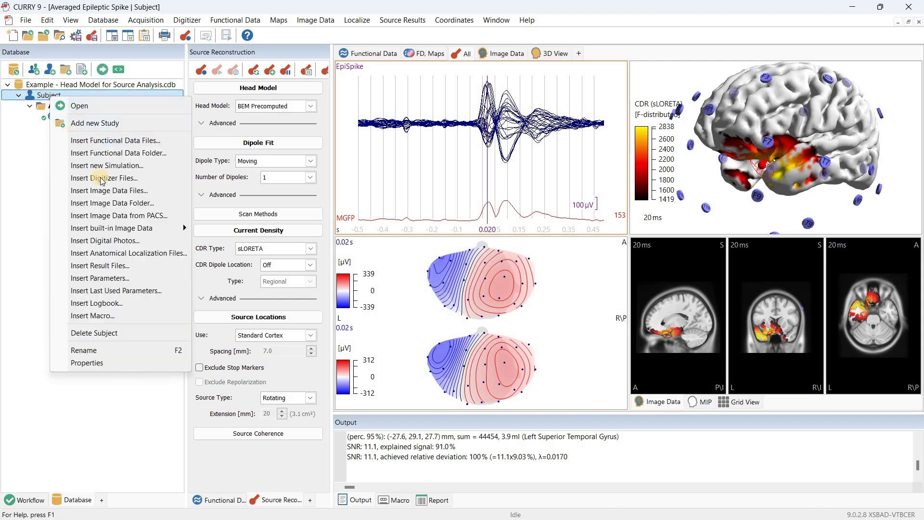
pyautogui.click(147, 204)
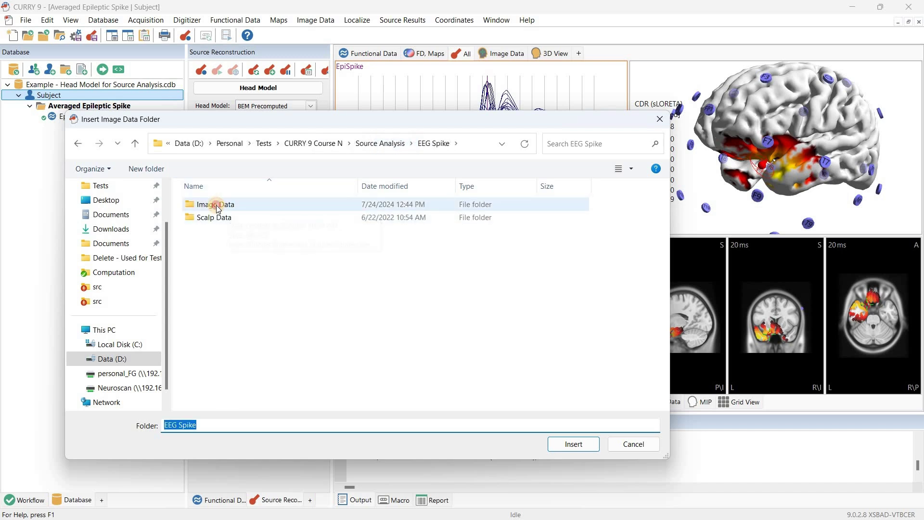
pyautogui.click(210, 205)
pyautogui.doubleClick(211, 206)
pyautogui.click(240, 205)
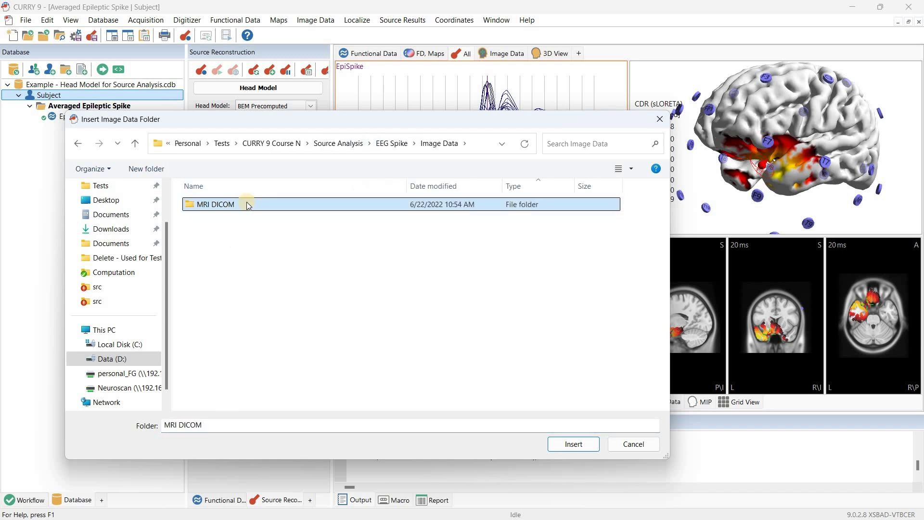
pyautogui.click(574, 444)
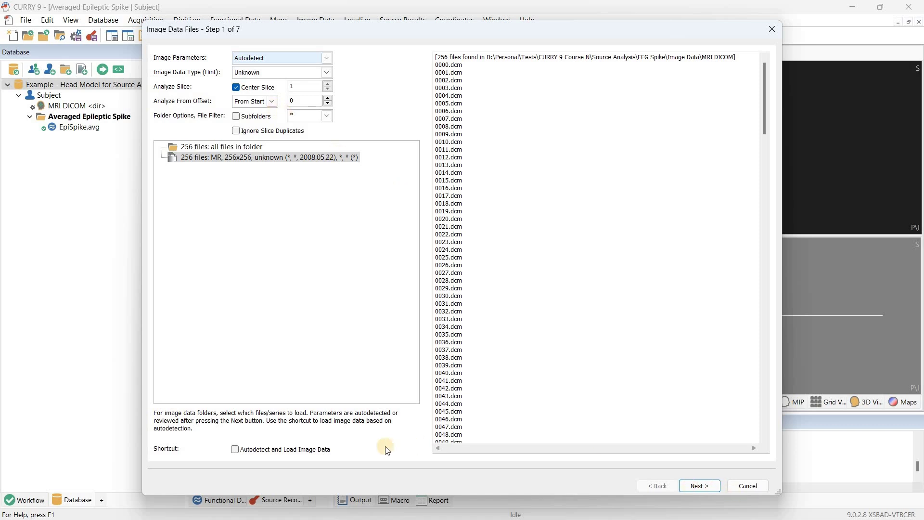
# Accept the autodetected DICOM file format and the 2D and 3D layout parameters for the 256 MRI slices.
pyautogui.click(702, 486)
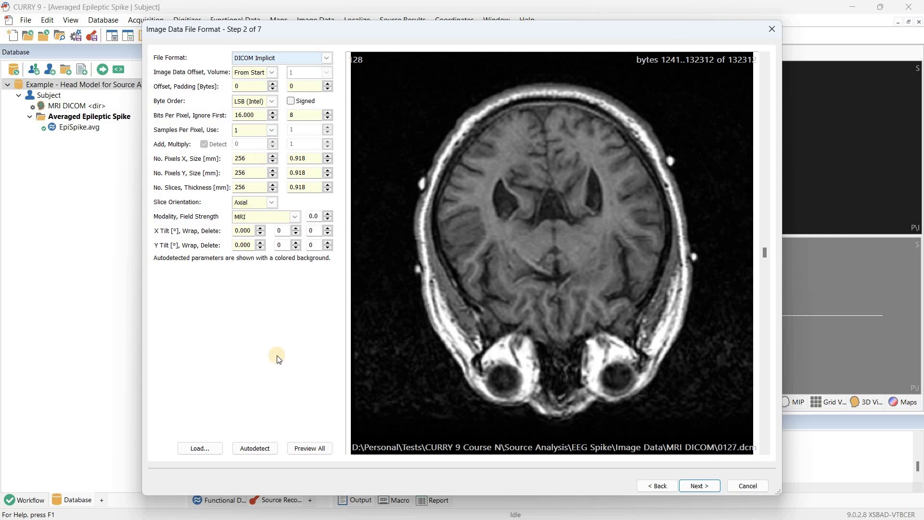
pyautogui.click(700, 486)
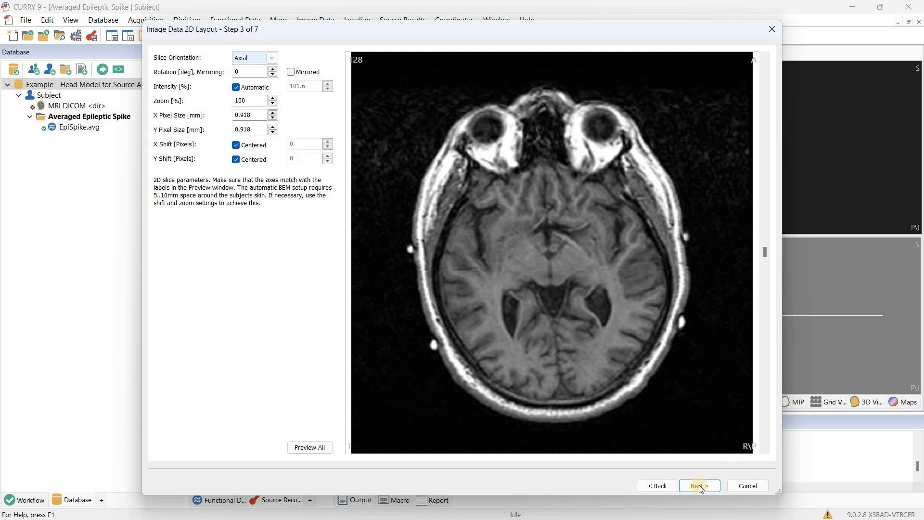
pyautogui.click(699, 486)
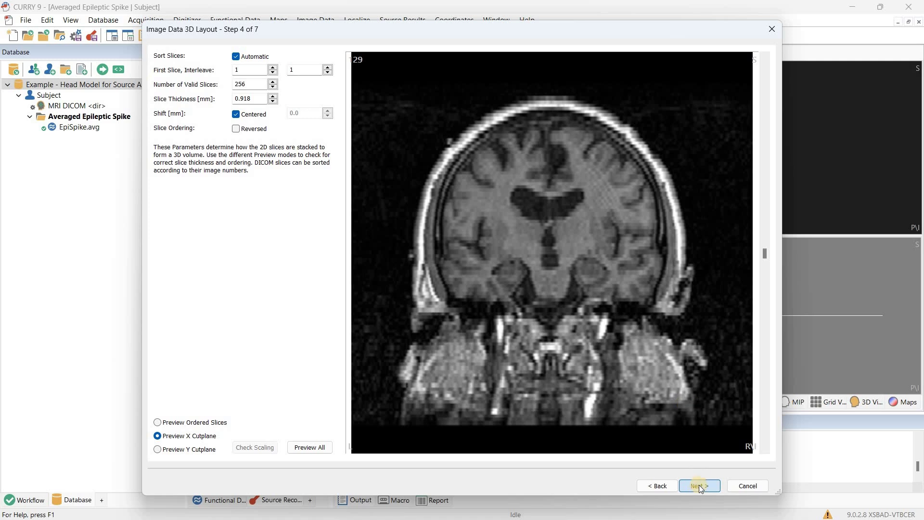
pyautogui.click(700, 486)
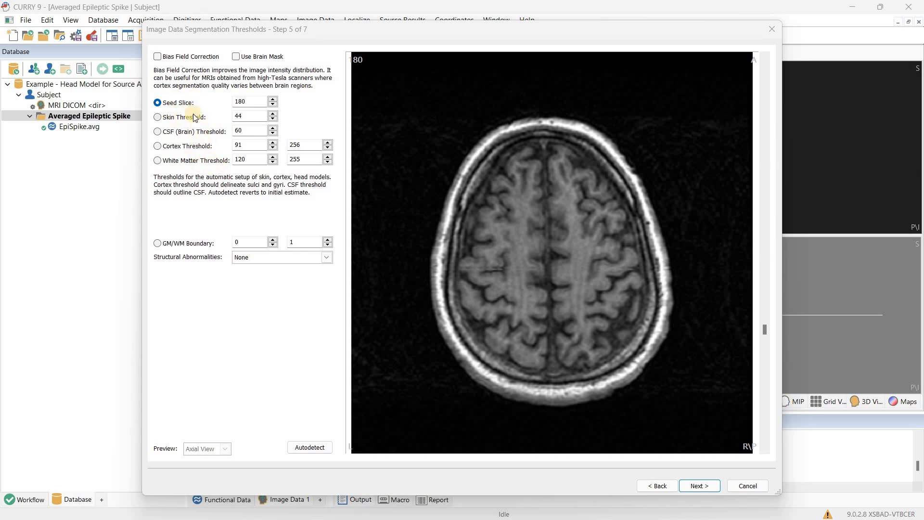
# Review and accept the segmentation thresholds for the seed slice, skin, CSF, cortex and white matter.
pyautogui.click(706, 488)
pyautogui.click(706, 487)
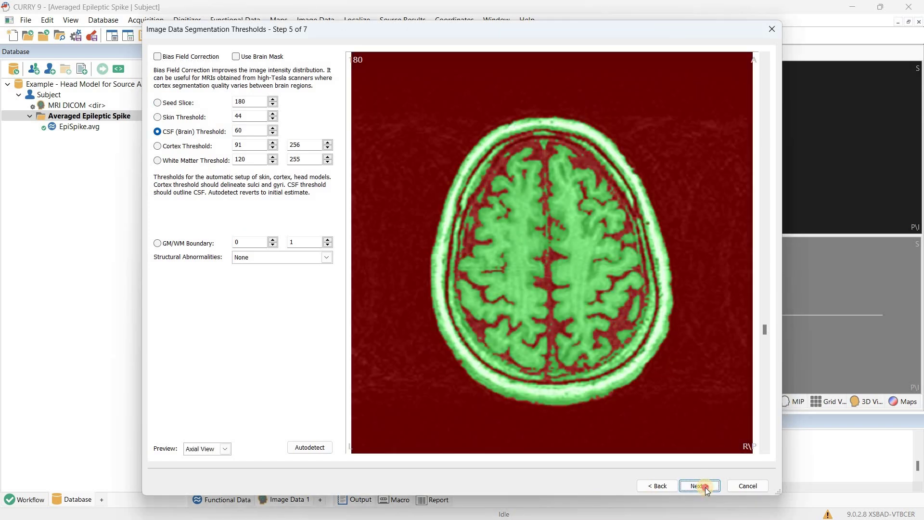
pyautogui.click(706, 488)
pyautogui.click(706, 488)
pyautogui.click(706, 487)
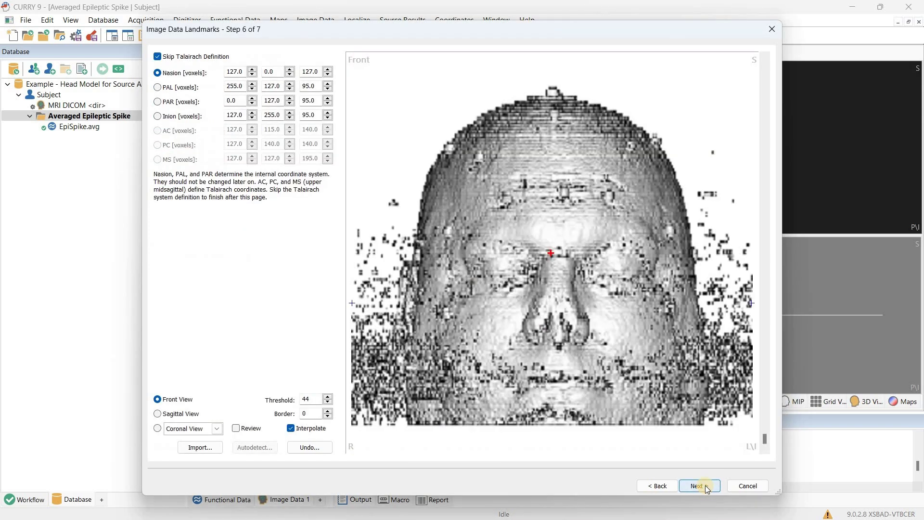
# Accept the Nasion, PAL, PAR and Inion landmarks, skip the Talairach definition and finish loading the image data.
pyautogui.click(706, 488)
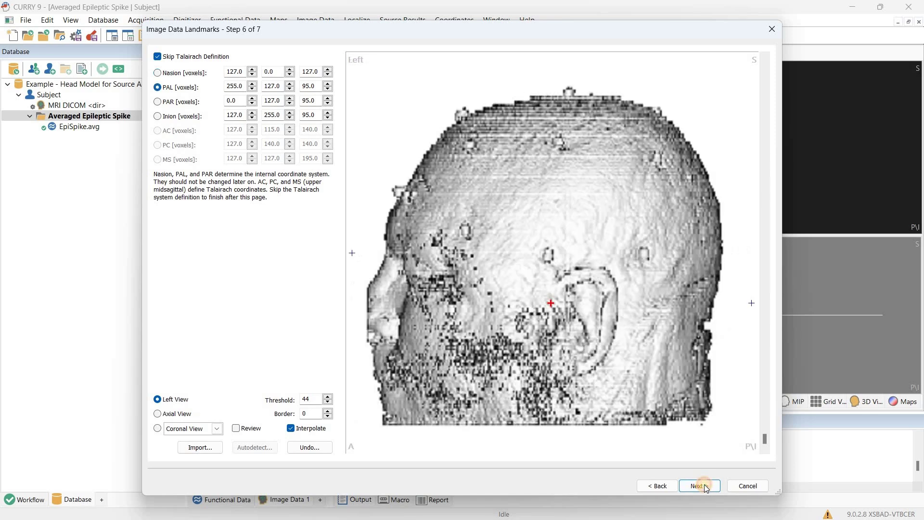
pyautogui.click(705, 487)
pyautogui.click(706, 487)
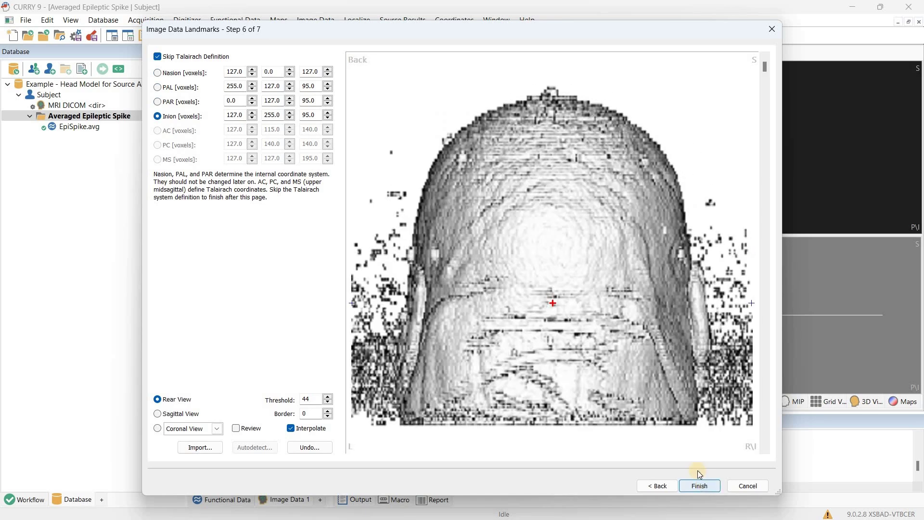
pyautogui.click(702, 486)
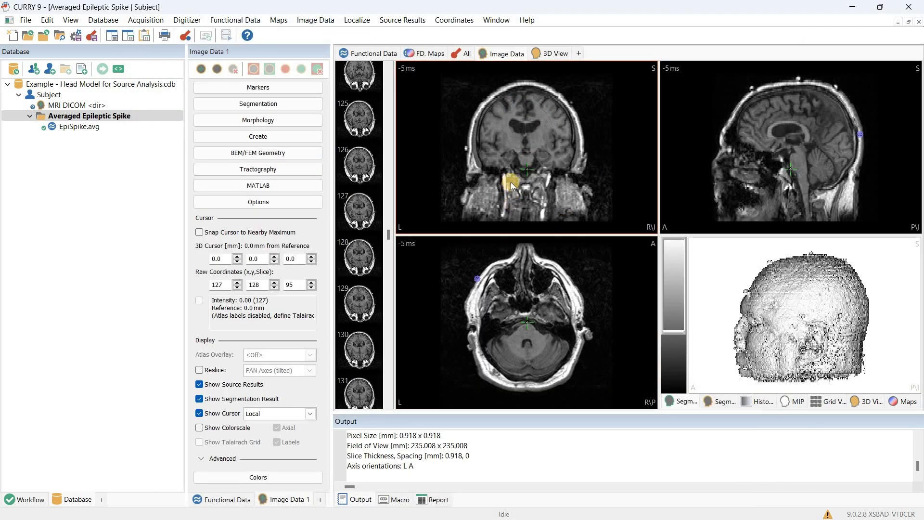
# Generate a BEM Head Model at High resolution from the subject's MRI.
pyautogui.click(287, 156)
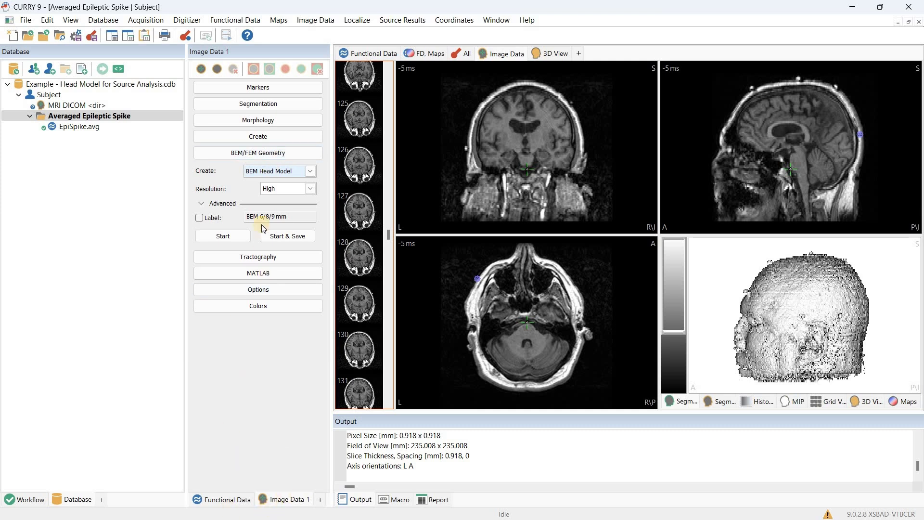
pyautogui.click(223, 237)
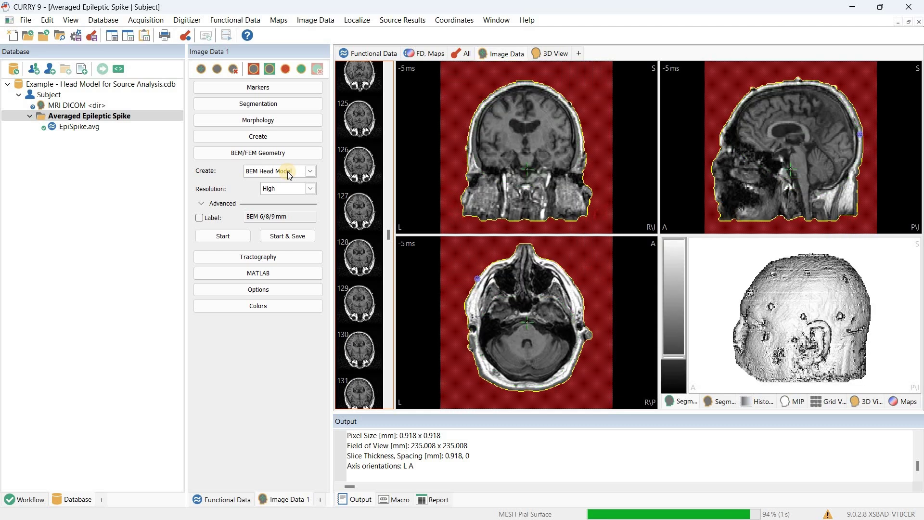
pyautogui.click(310, 171)
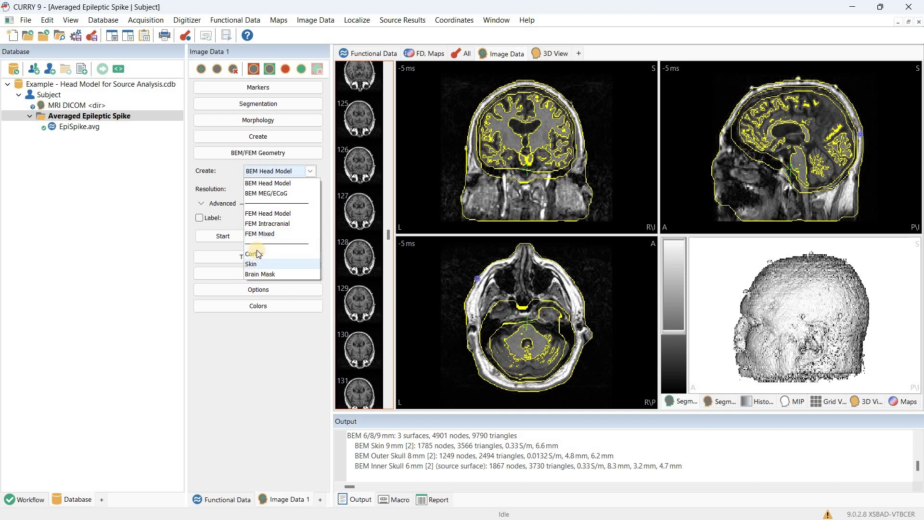
pyautogui.click(323, 172)
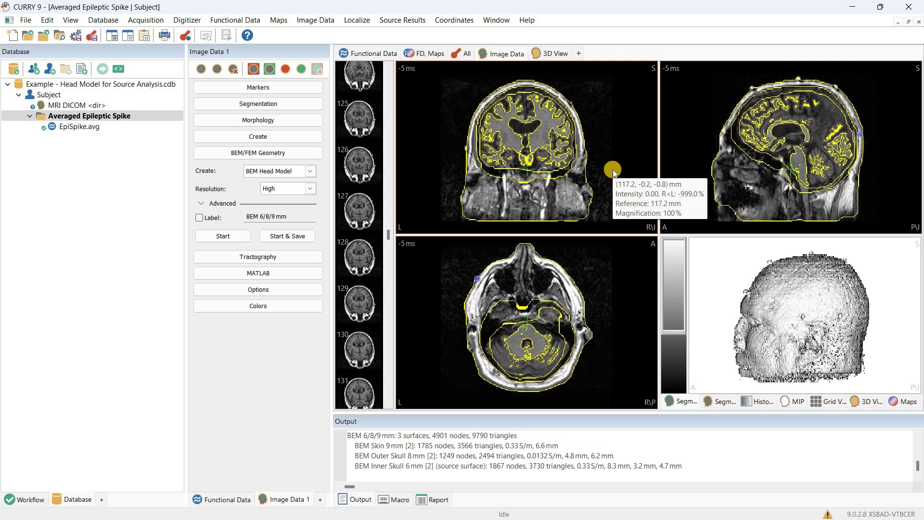
# Set the source reconstruction head model to the individual BEM 6/8/9 mm (4901) model in the combined view of all data.
pyautogui.click(461, 56)
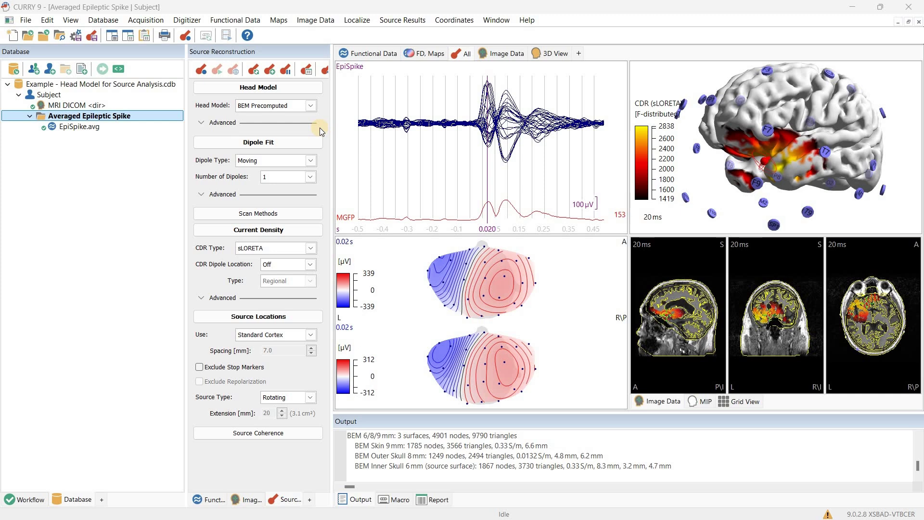
pyautogui.click(313, 104)
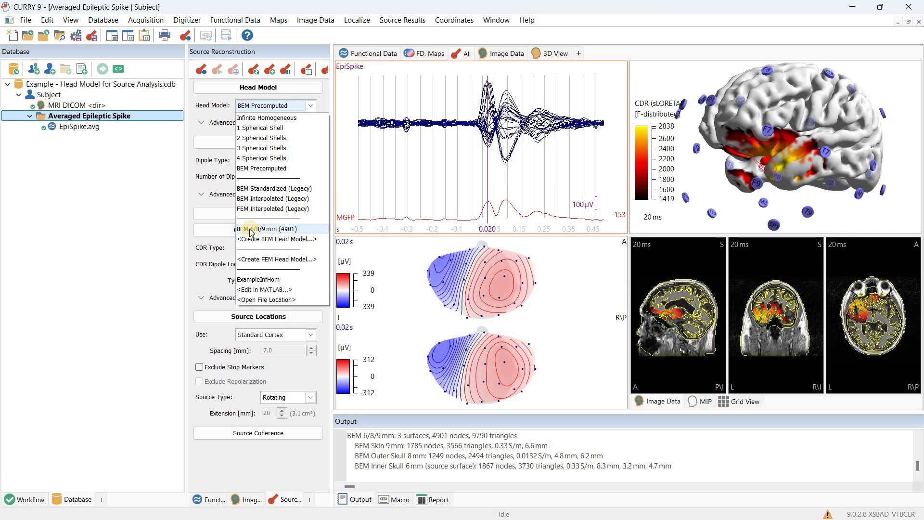
pyautogui.click(302, 228)
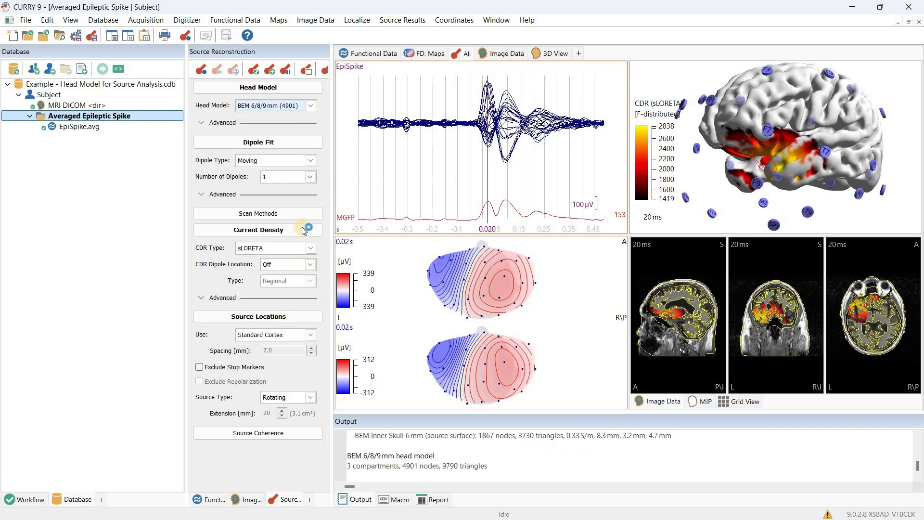
# Use the individual Cortex (91) 2.5 mm surface as the source locations for the sLORETA current density reconstruction.
pyautogui.click(293, 334)
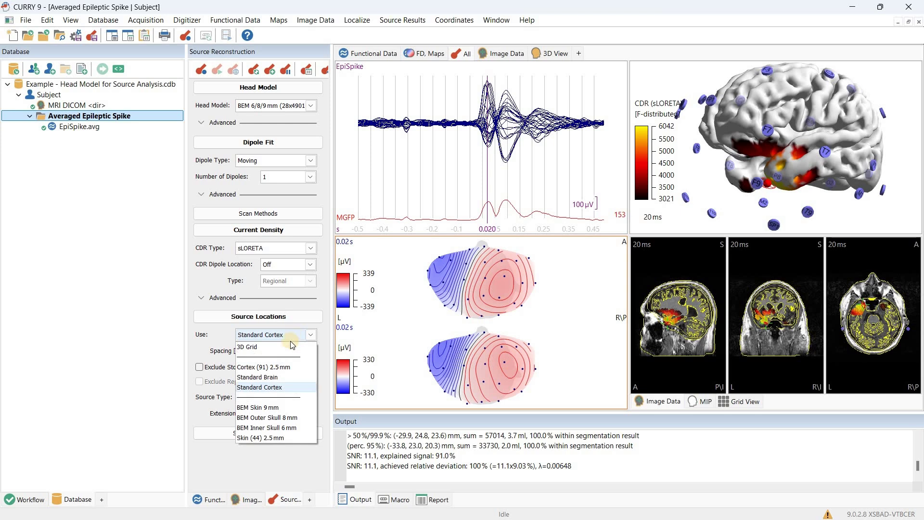
pyautogui.click(291, 366)
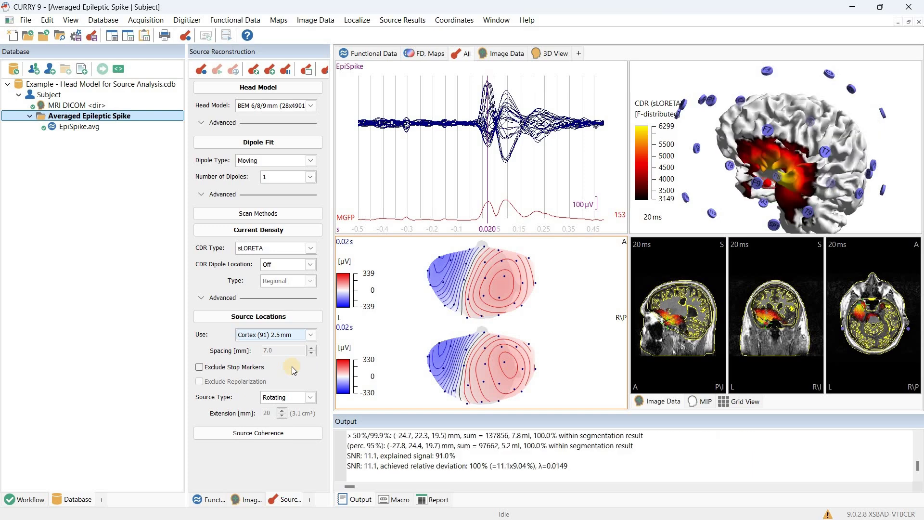
pyautogui.moveTo(738, 155); pyautogui.dragTo(714, 150)
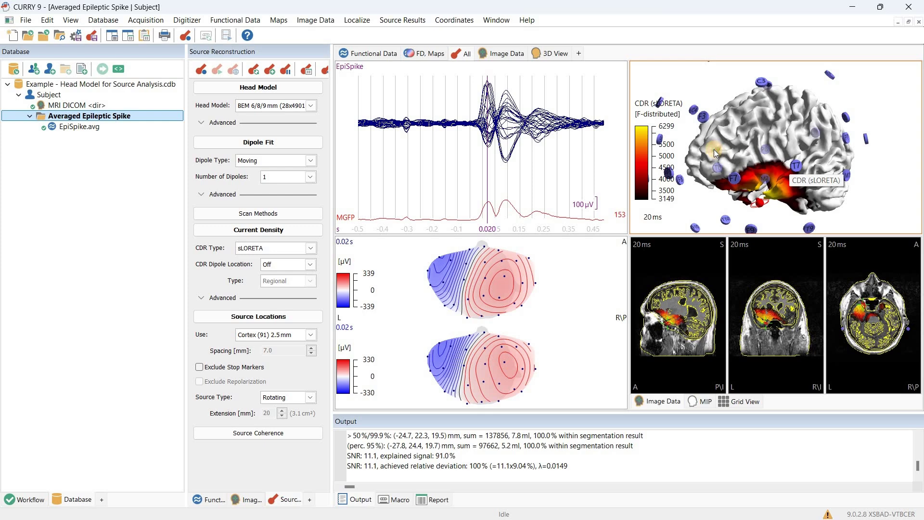
# Turn on the pial surface display in the CDR (sLORETA) object's 3D view properties and inspect the source result on the cortex.
pyautogui.doubleClick(714, 149)
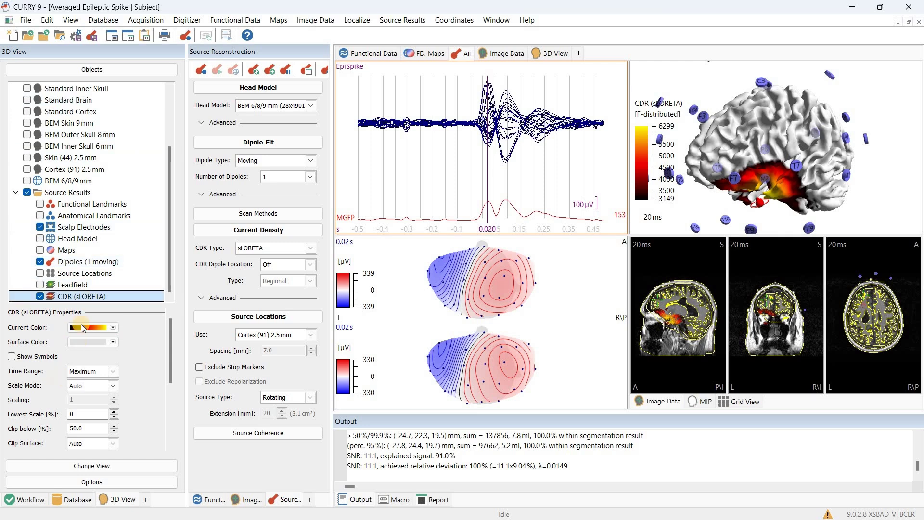
pyautogui.click(97, 298)
pyautogui.scroll(-1, 96, 365)
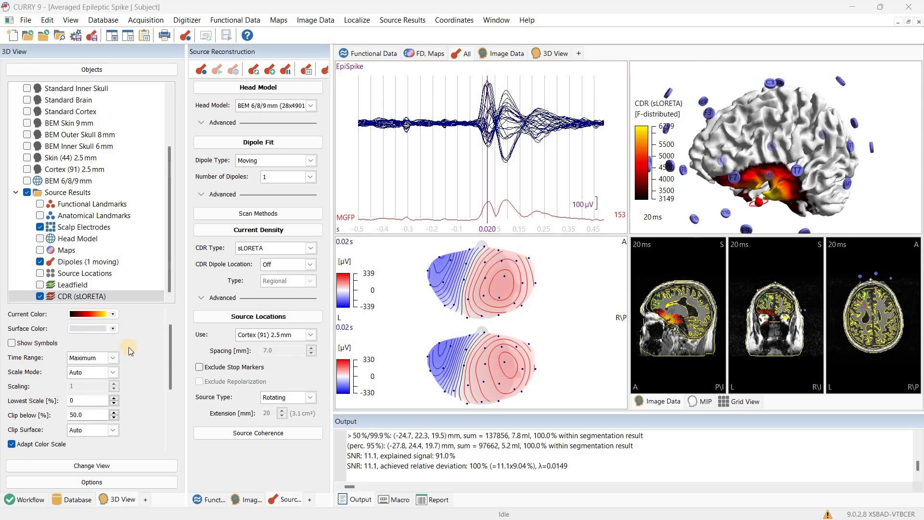
pyautogui.scroll(-8, 129, 348)
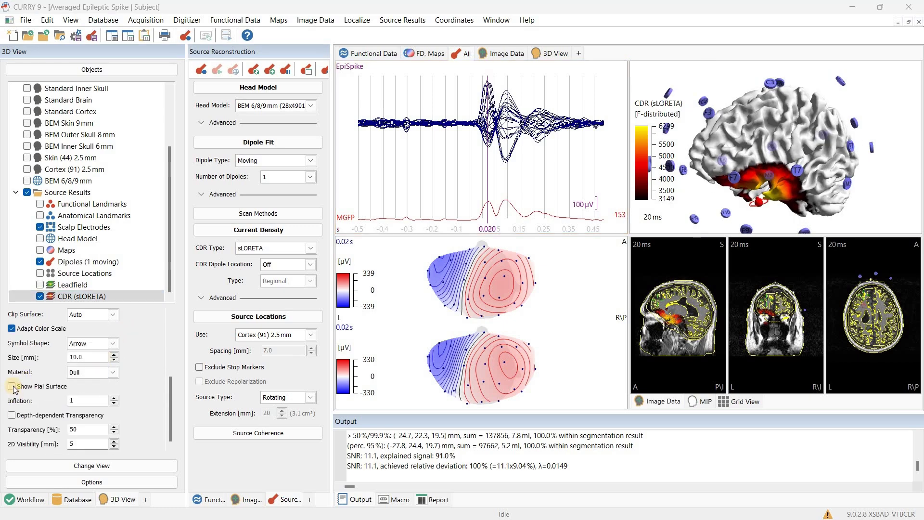
pyautogui.click(11, 386)
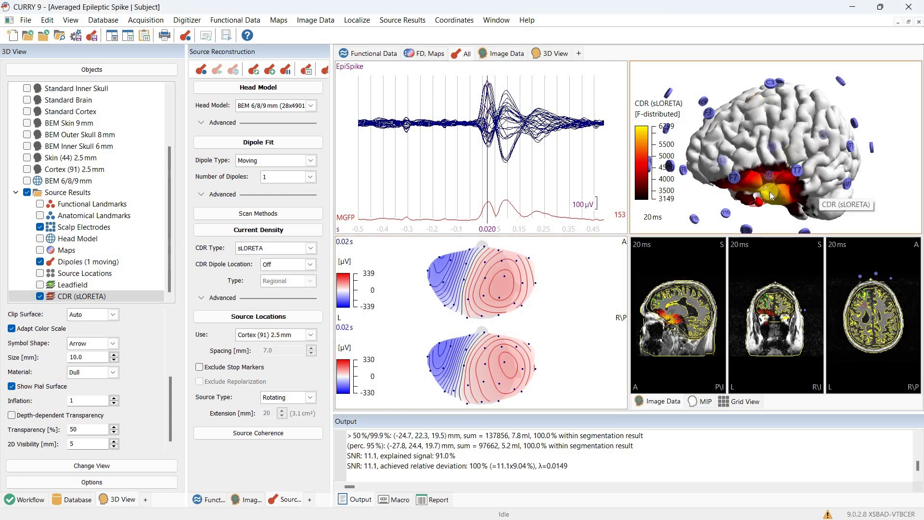
pyautogui.moveTo(804, 185); pyautogui.dragTo(865, 170)
pyautogui.moveTo(797, 181); pyautogui.dragTo(753, 200)
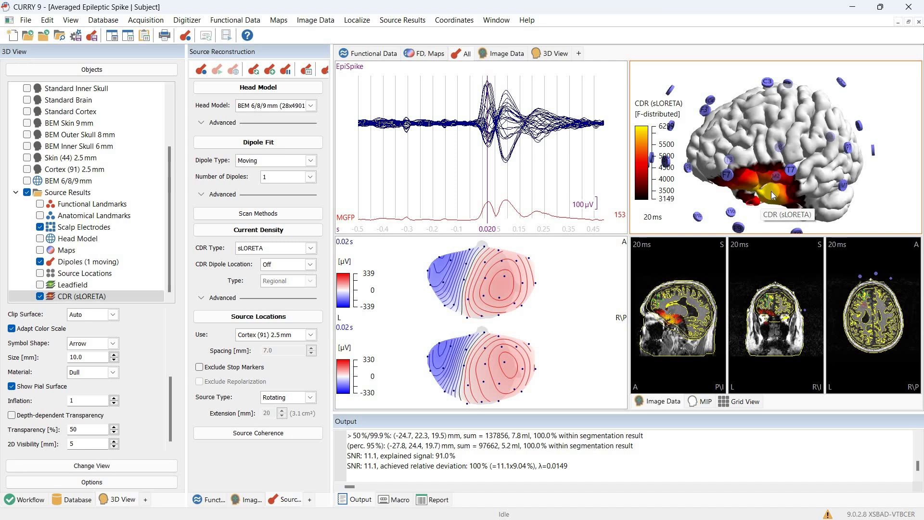
pyautogui.click(471, 408)
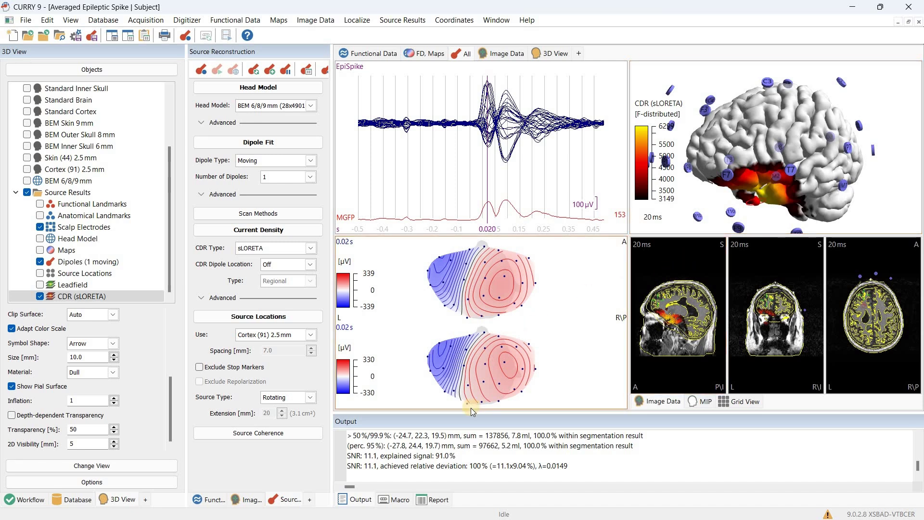